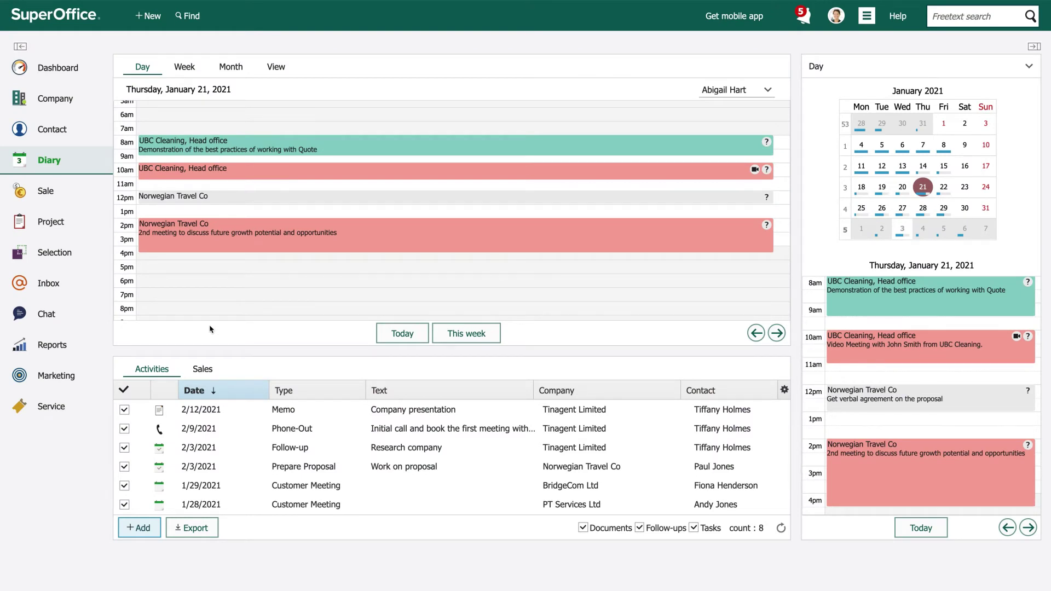
Open the Hardware Sale 2021 sale for Tinagent Limited and show its Quote section
click(77, 196)
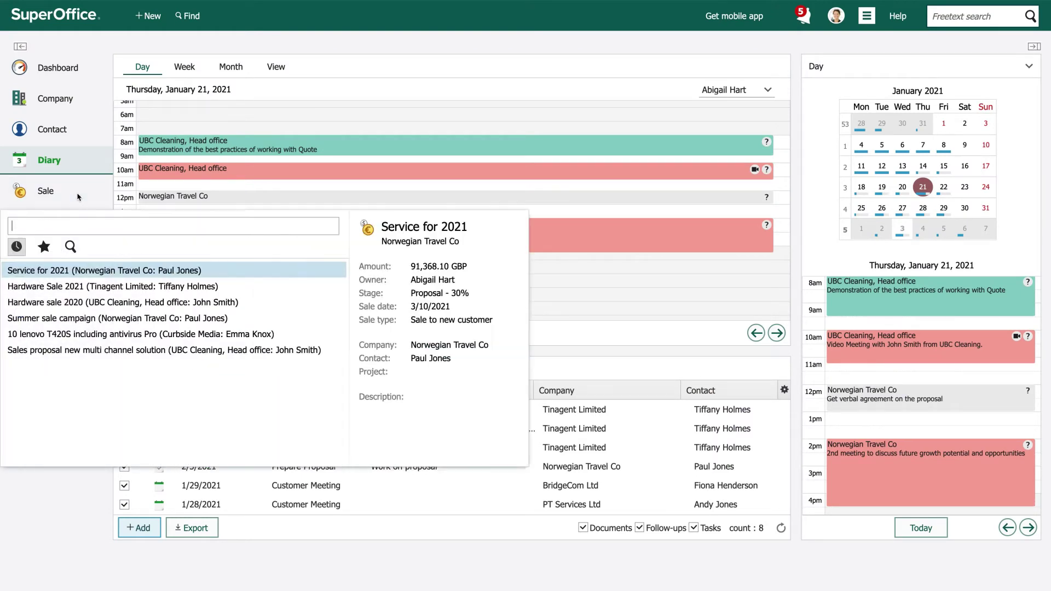
click(112, 286)
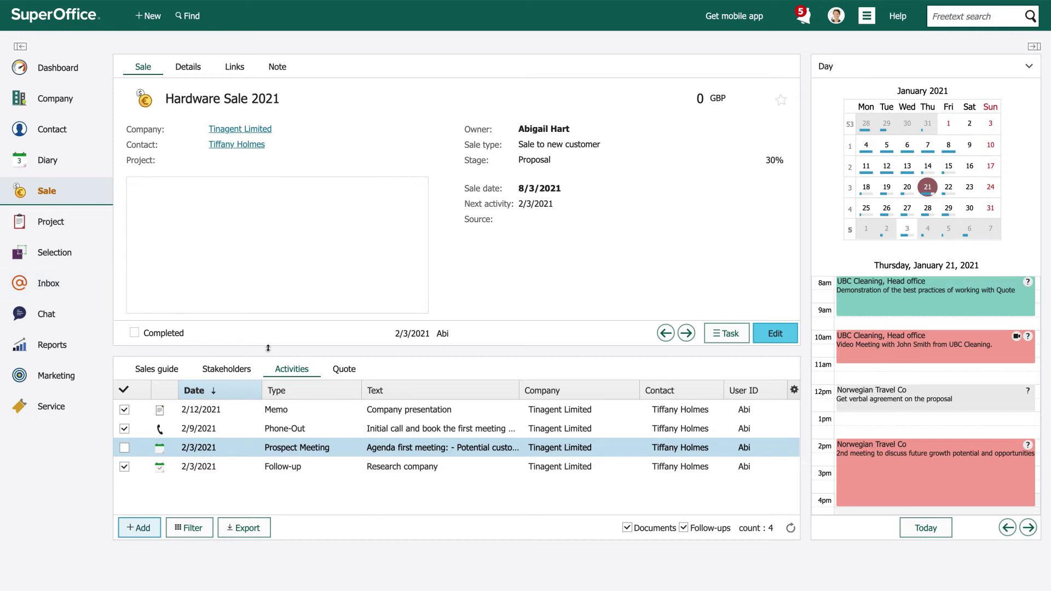
click(346, 374)
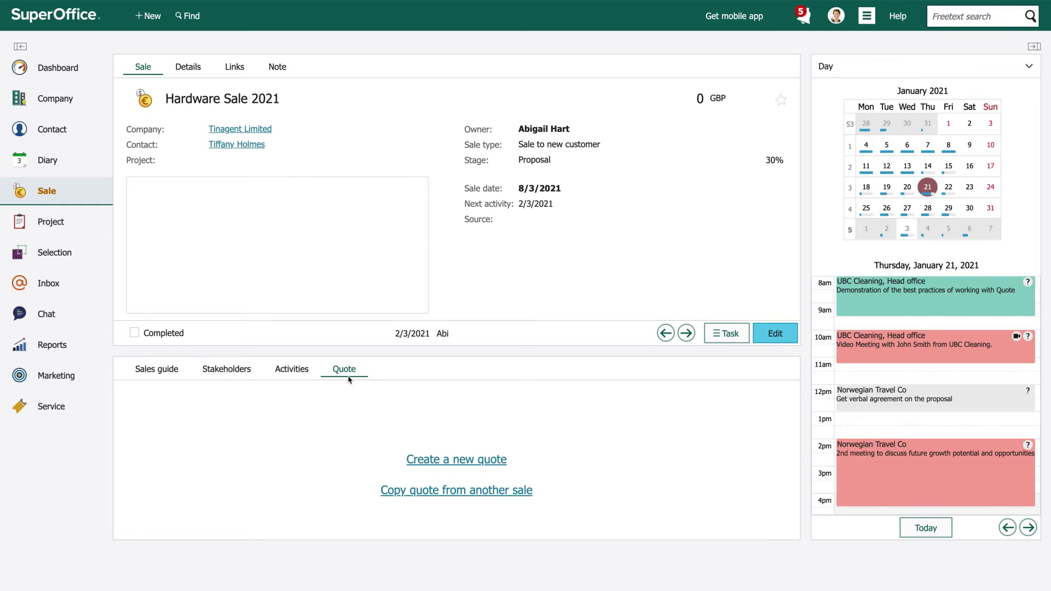
Create a quote with 22 Lenovo Laptop T440S at 5% discount, totalling 75,219.10 GBP
click(450, 460)
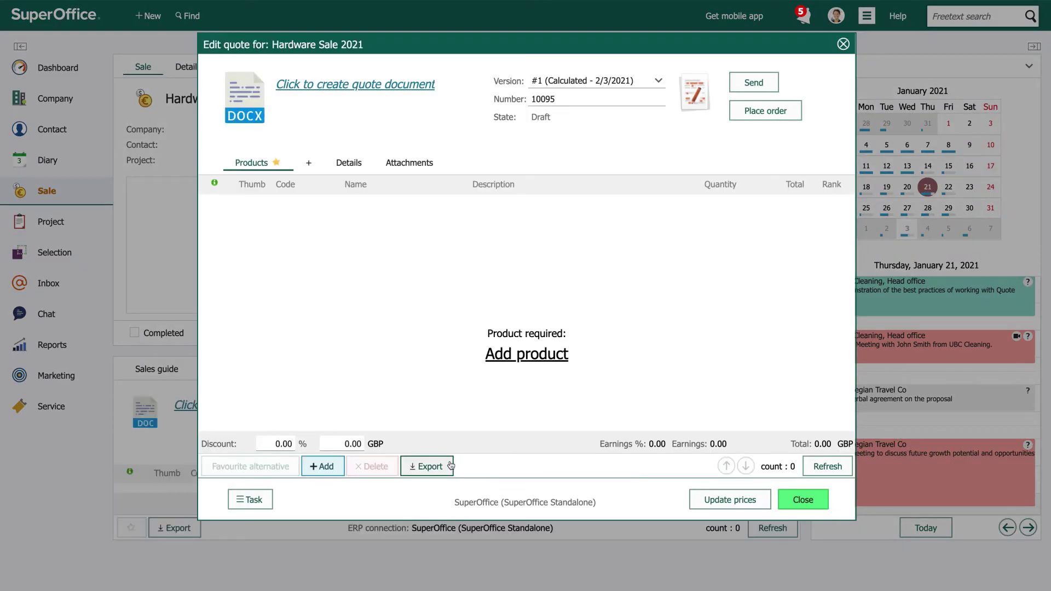
click(493, 362)
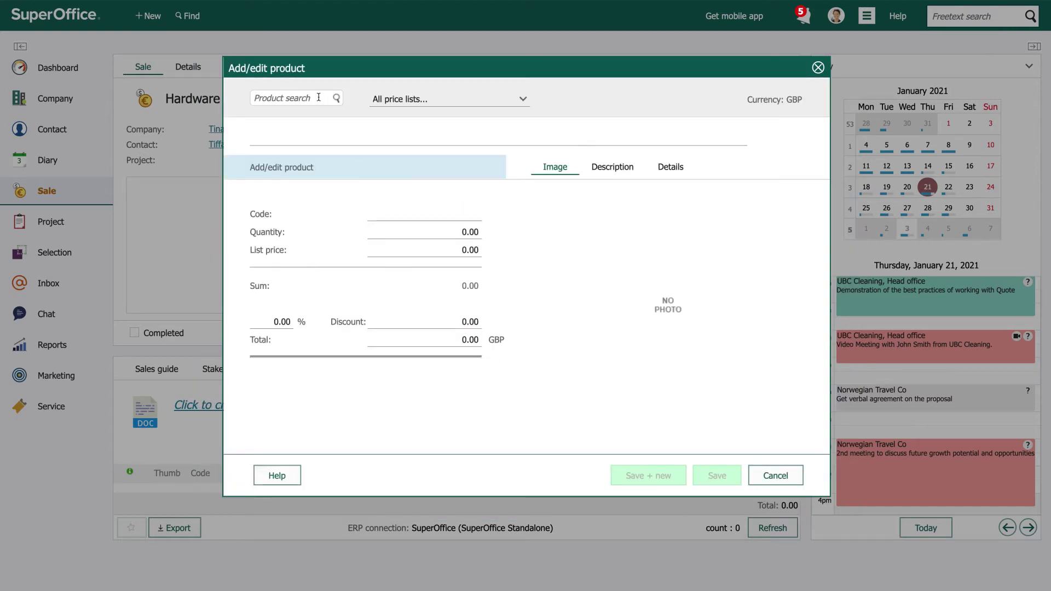
click(295, 98)
text(Lenovo)
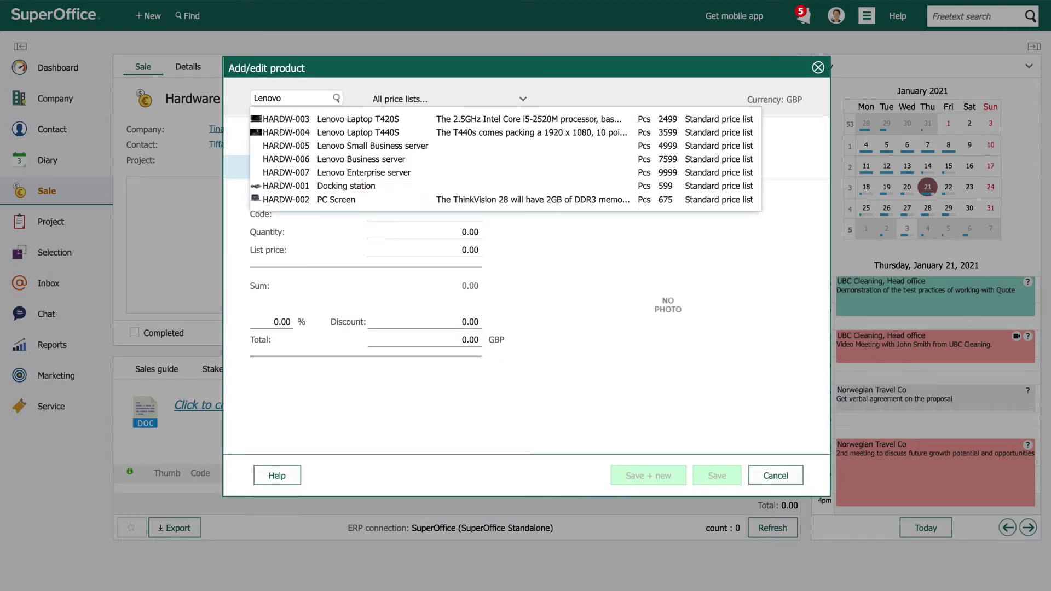
click(313, 132)
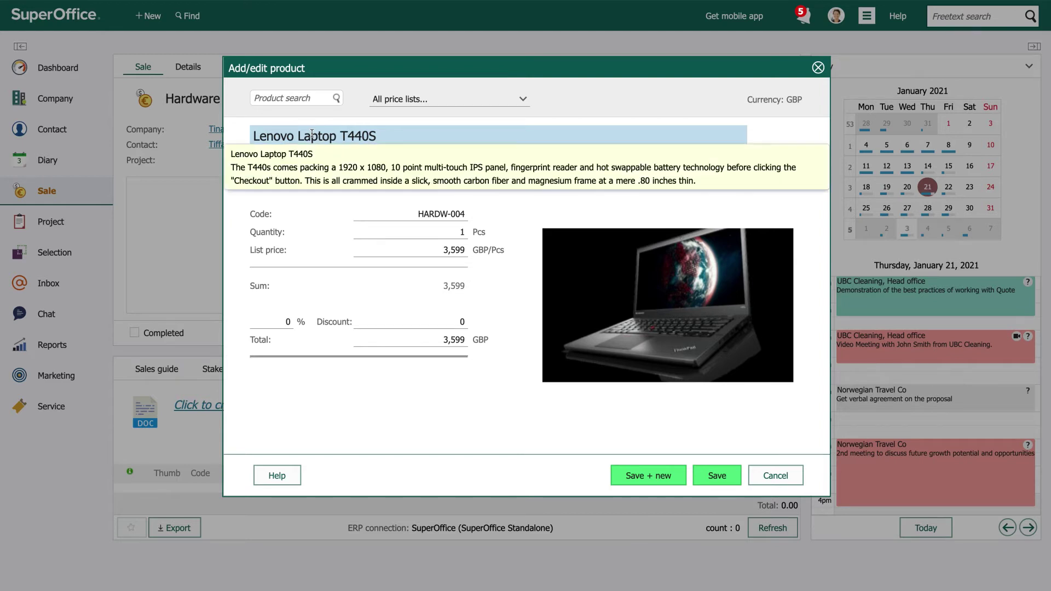
click(444, 232)
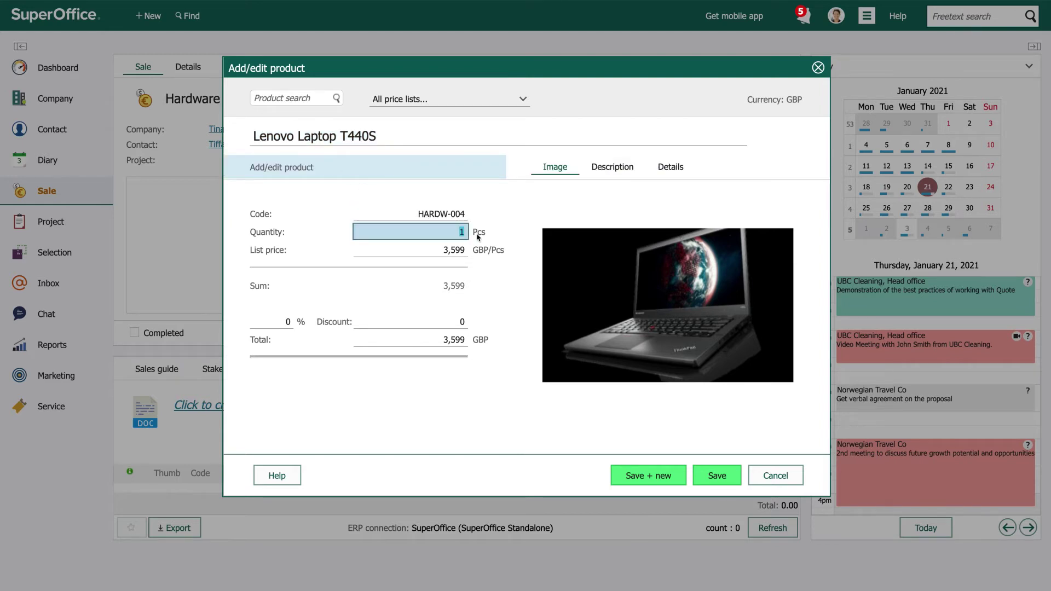
text(22)
click(283, 321)
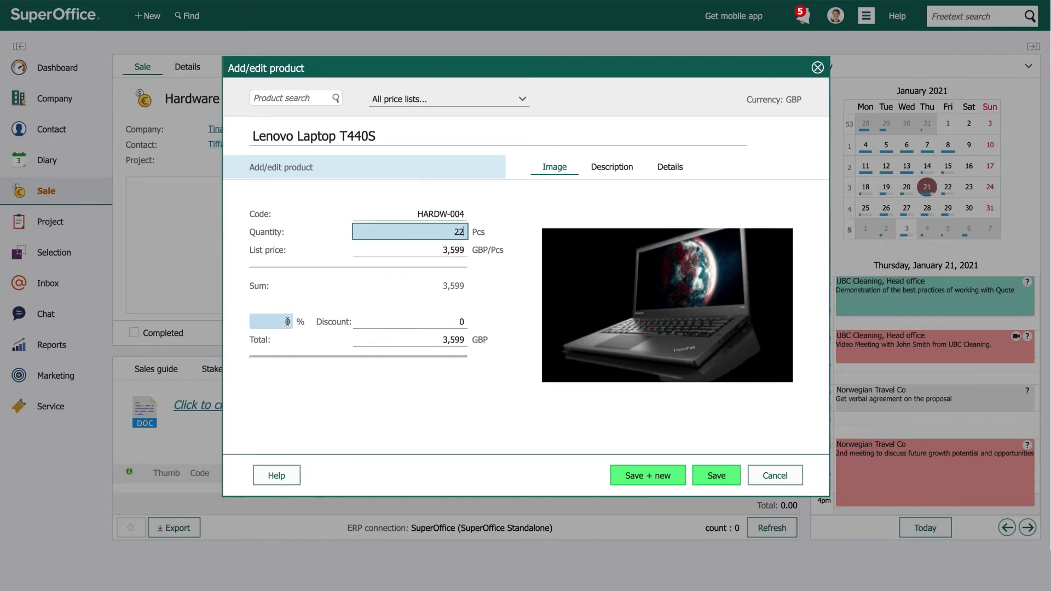
double_click(288, 323)
text(5)
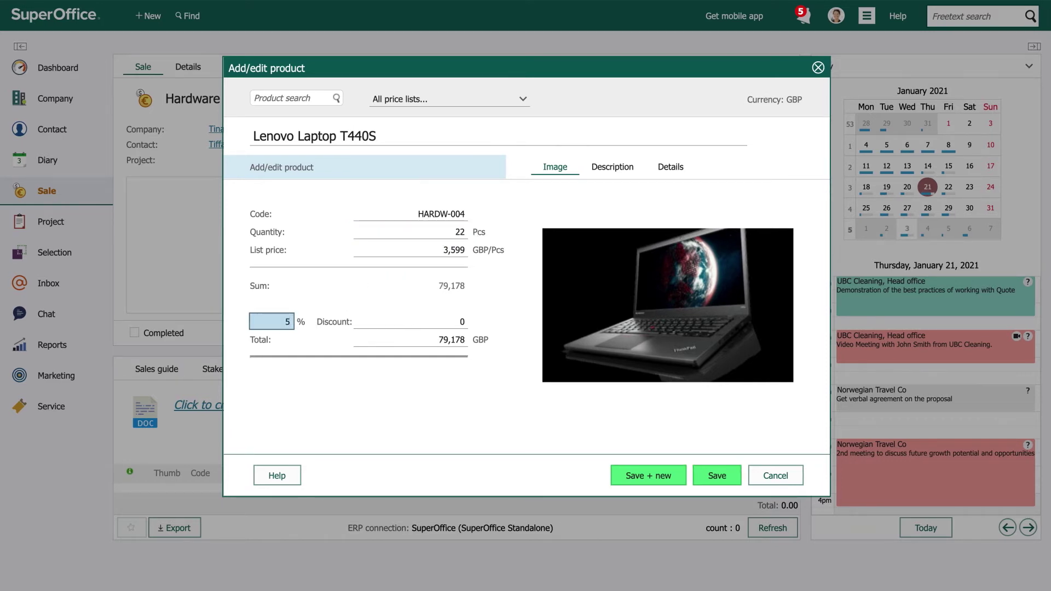
click(296, 340)
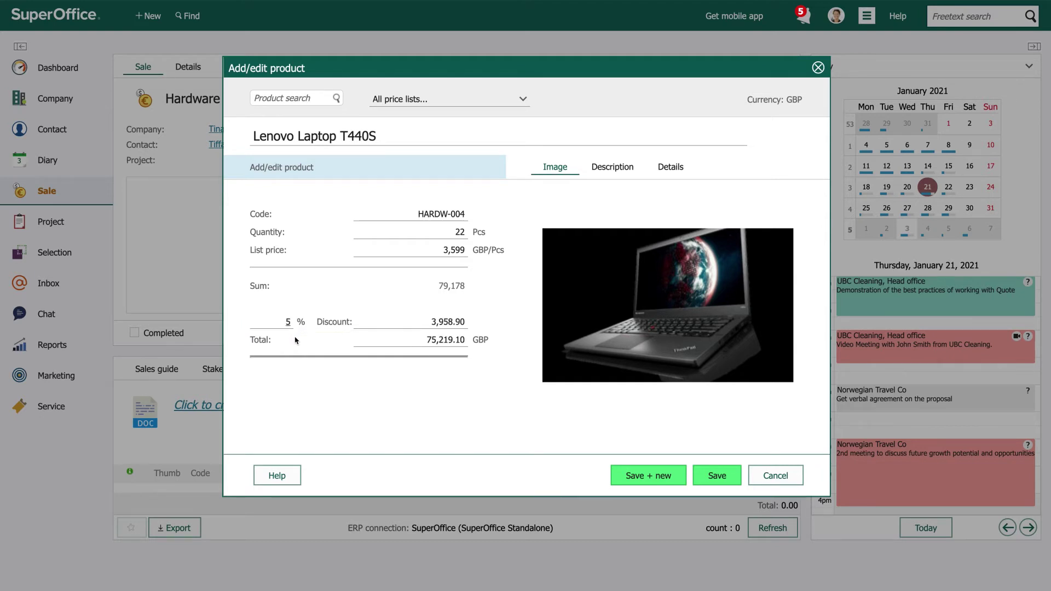
click(626, 475)
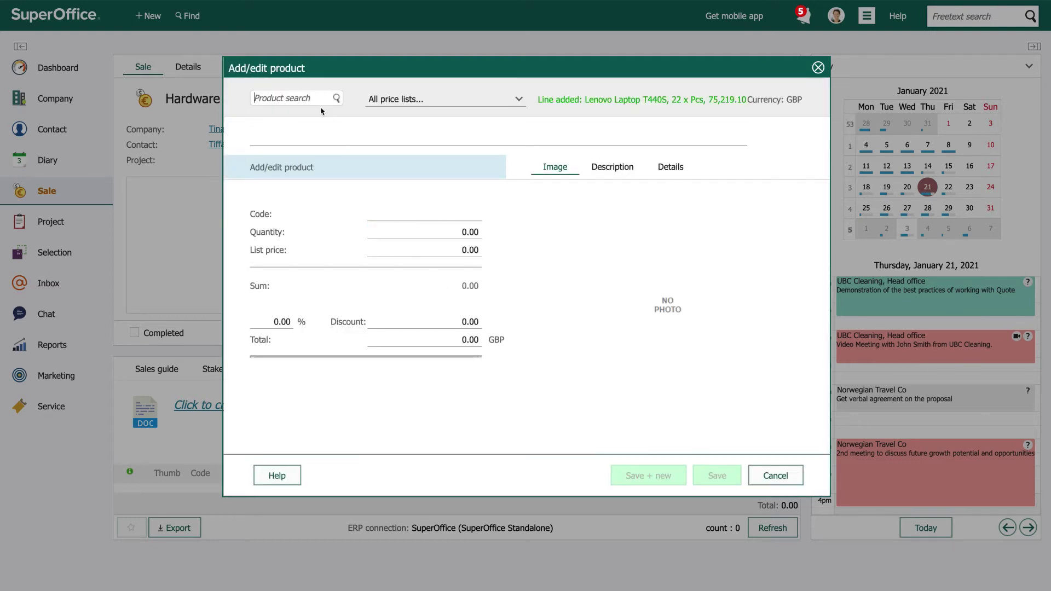
text(Displ)
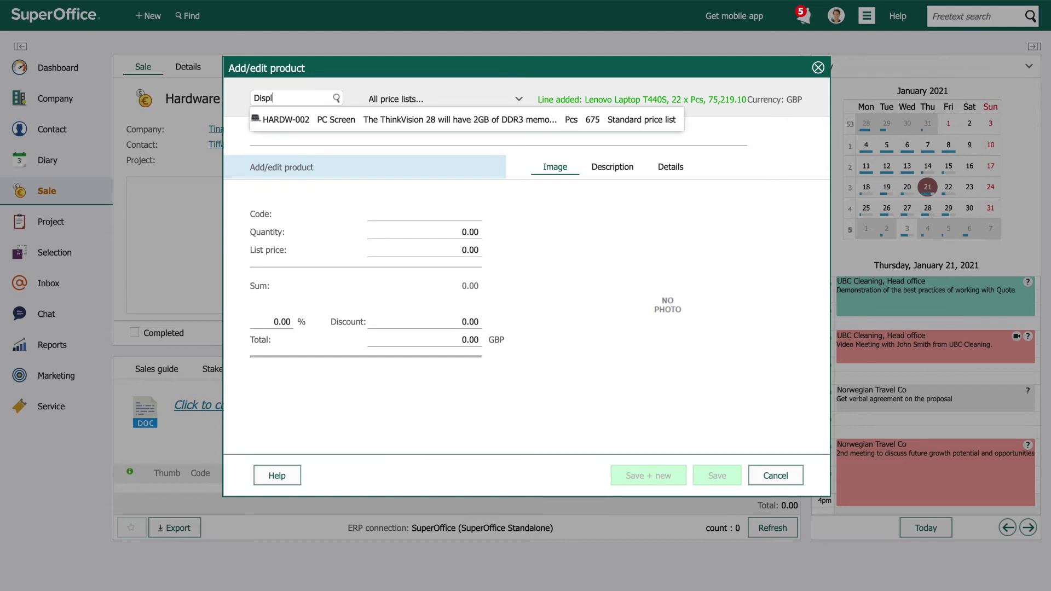
Add a line of 22 PC Screens (14,850 GBP), then select the SERV-001 installation + configuration service
click(312, 120)
click(438, 232)
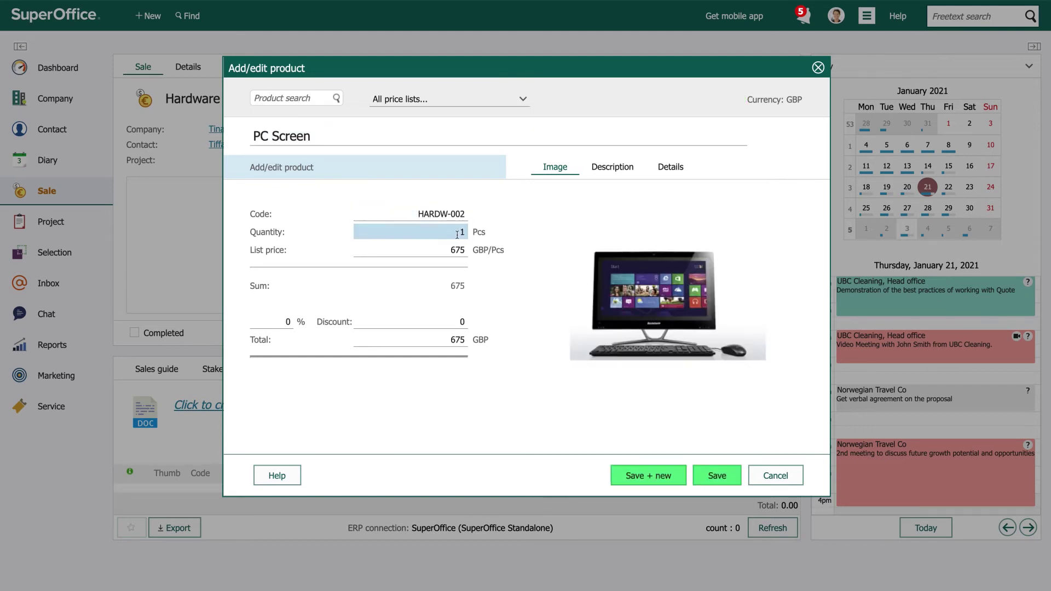
text(22)
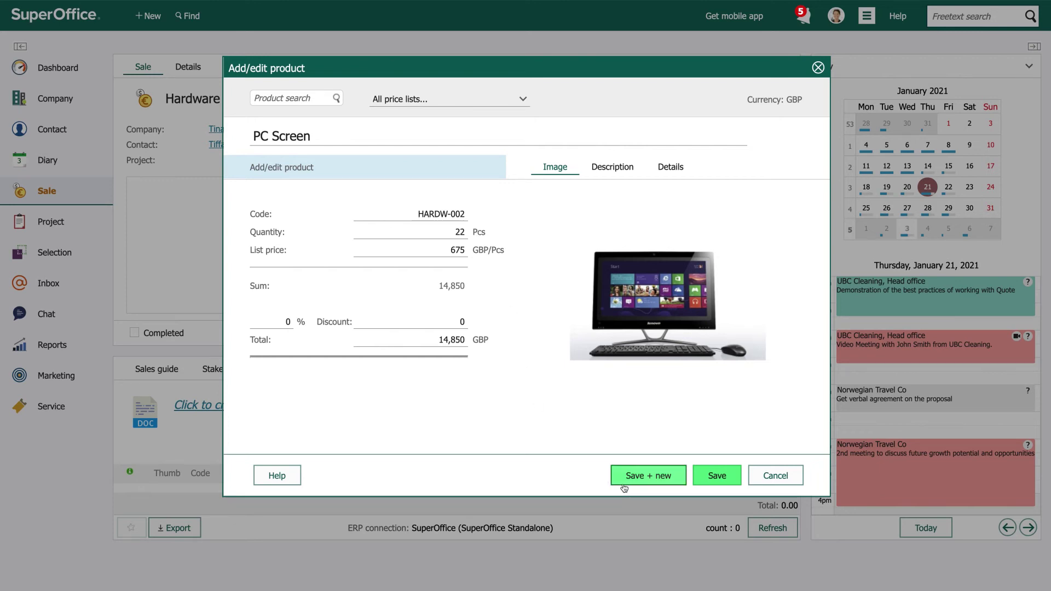
click(646, 476)
text(Ser)
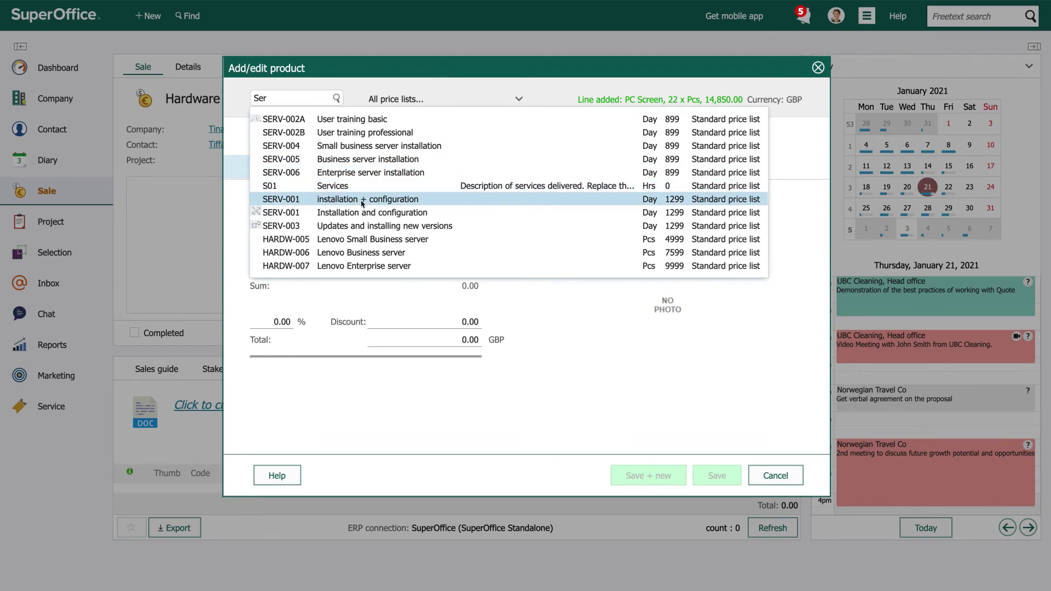
click(361, 200)
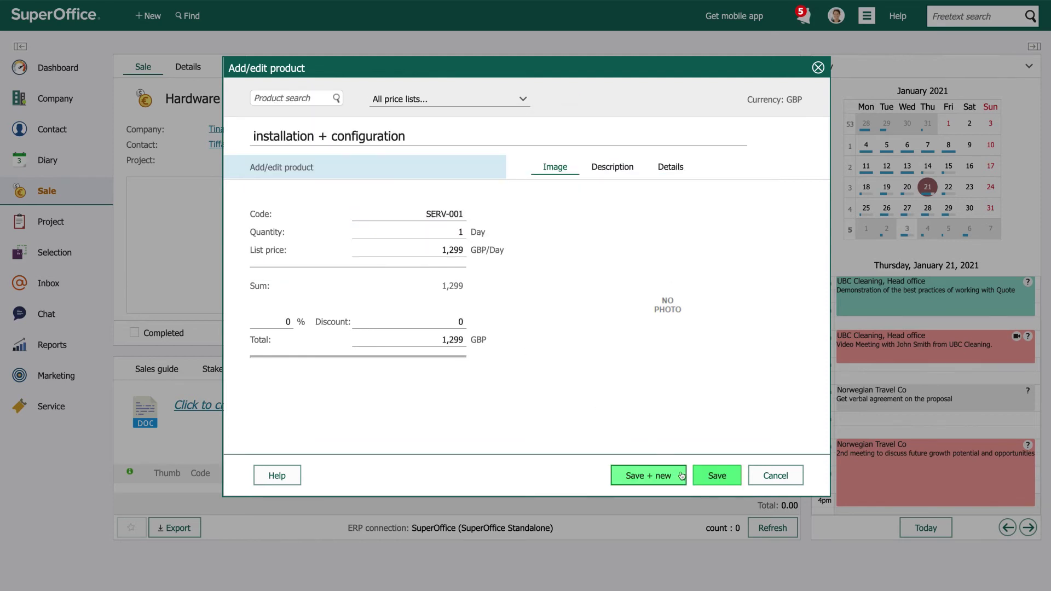
Save the service line (quote total 91,368.10 GBP) and create the proposal '22 Lenovo laptops and 22 displays'
click(716, 476)
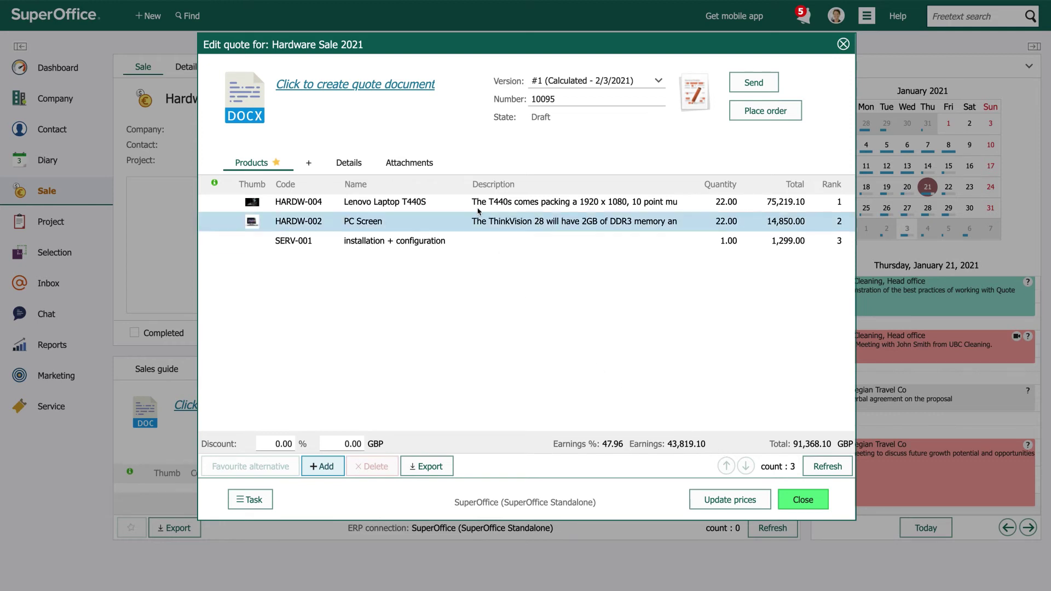
click(396, 84)
text(22 Lenovo laptops and 22 displays)
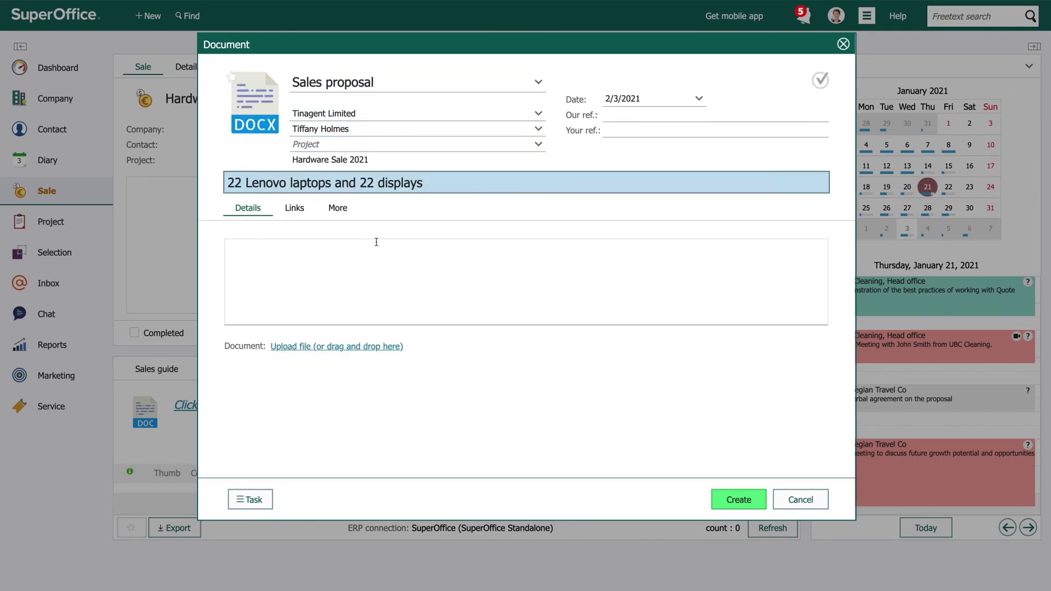
click(737, 499)
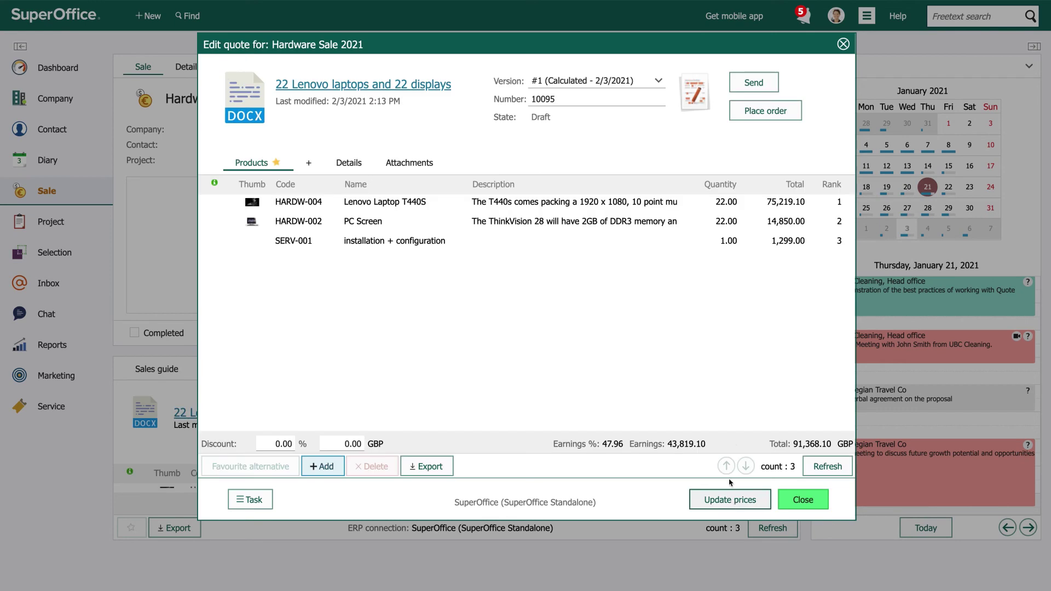
click(754, 82)
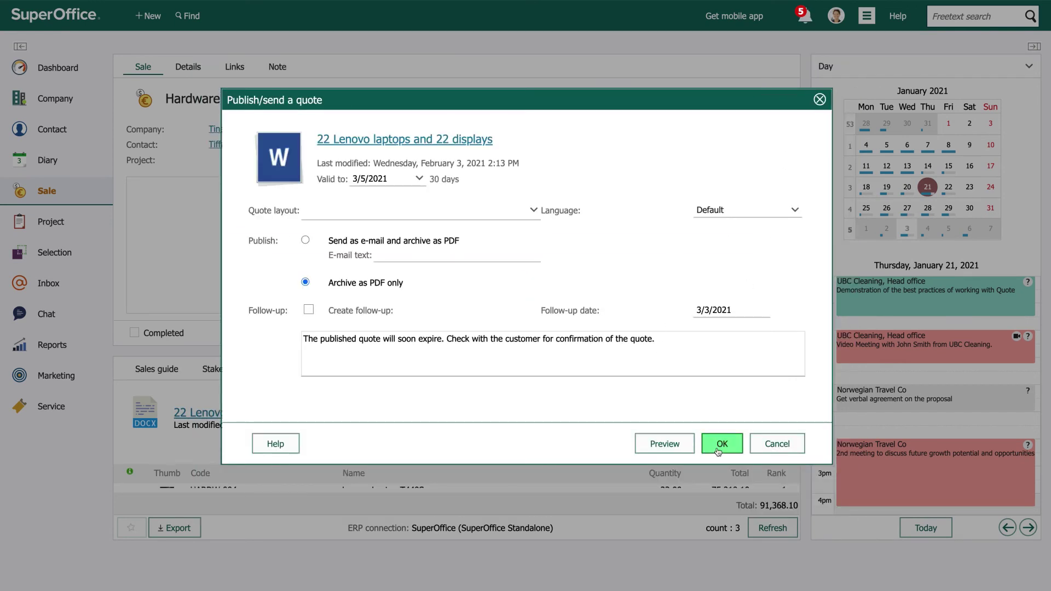
Publish the quote as an archived PDF and preview the Sales proposal letter from Activities
click(722, 443)
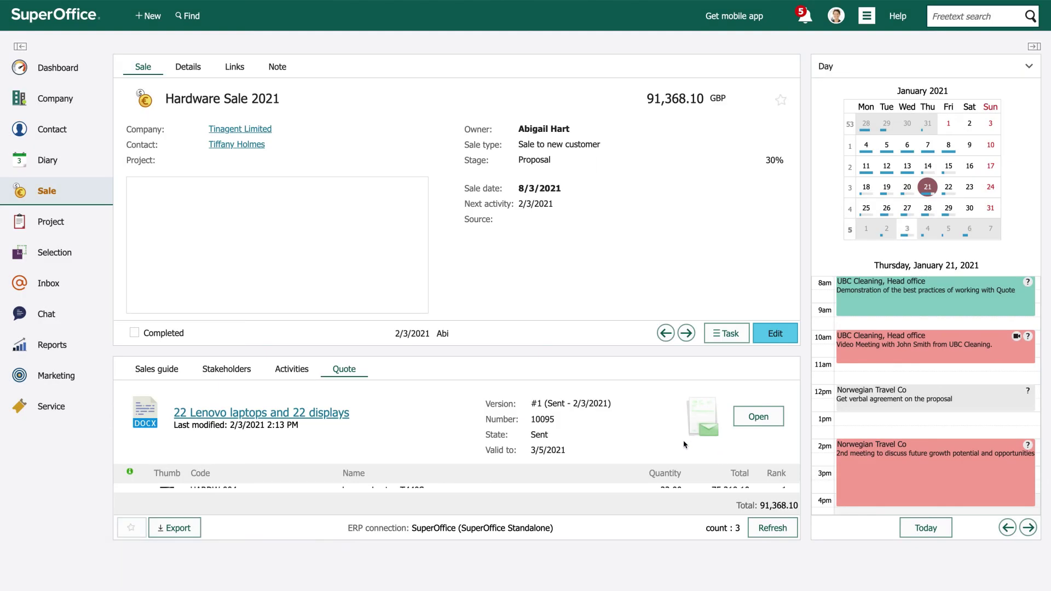
click(292, 369)
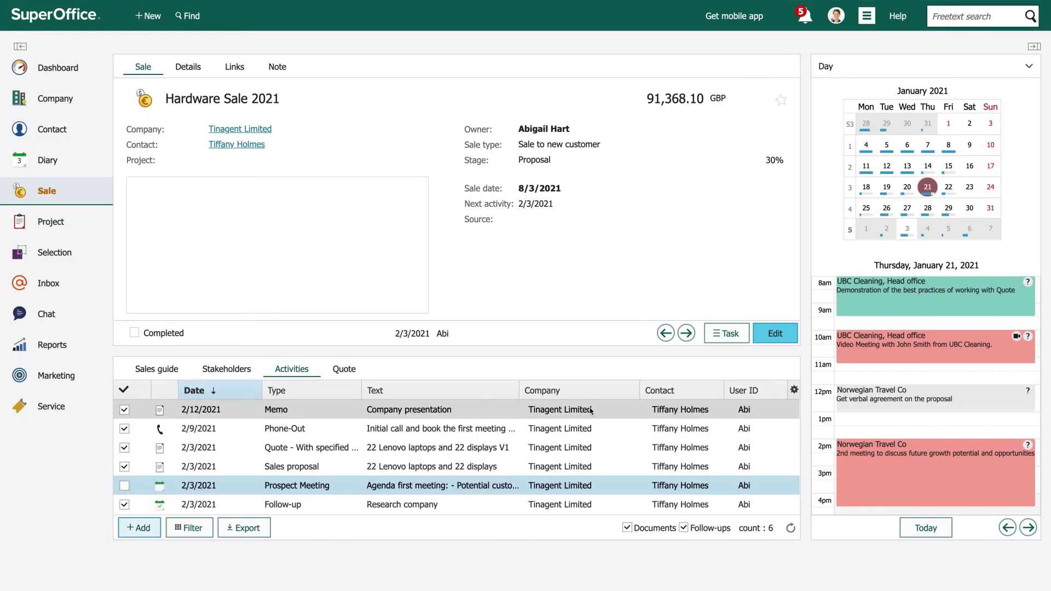
click(350, 466)
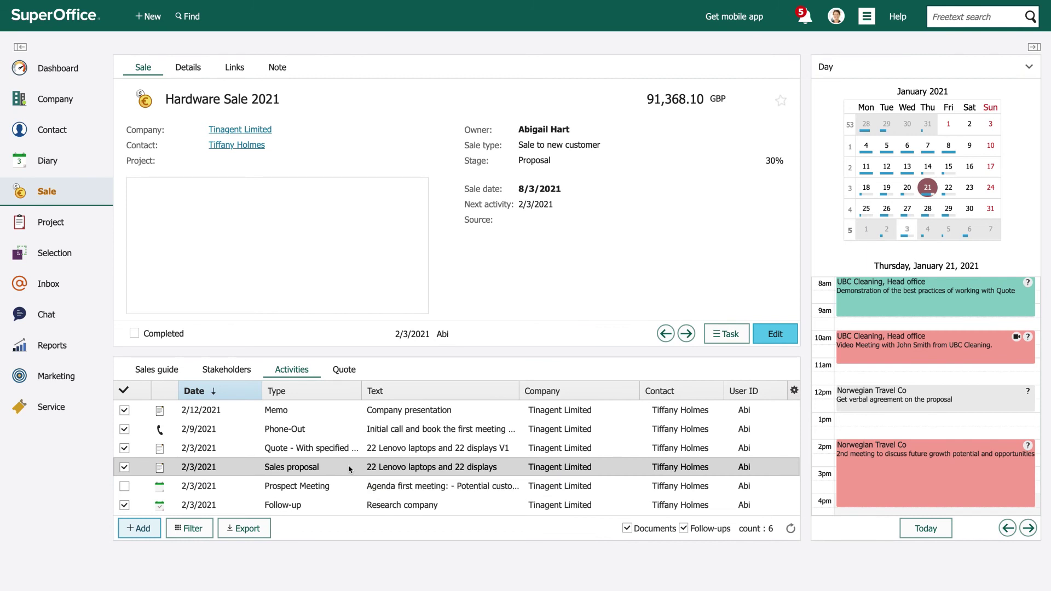
double_click(349, 467)
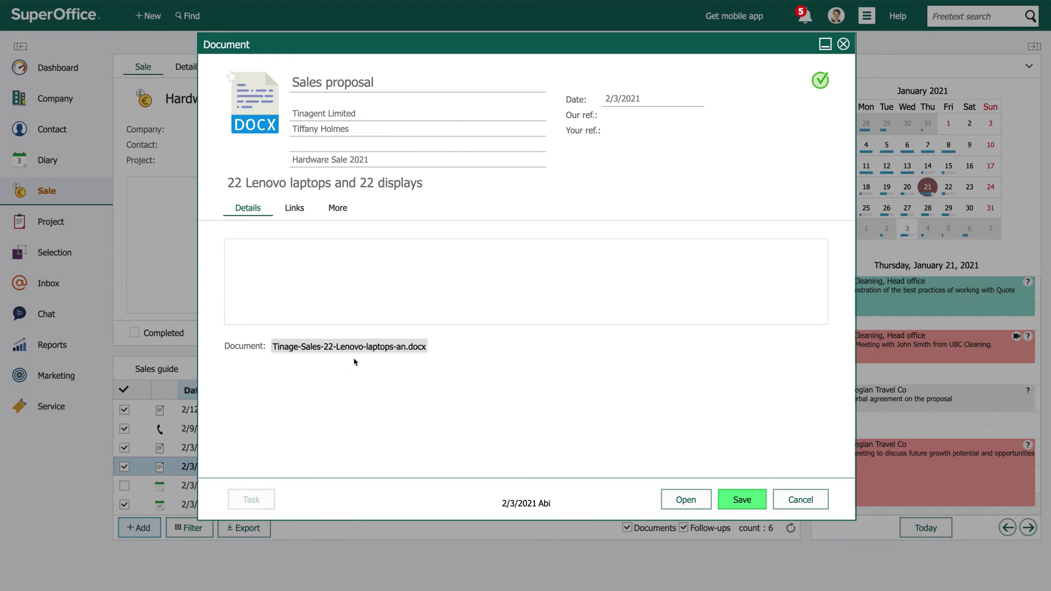
click(357, 347)
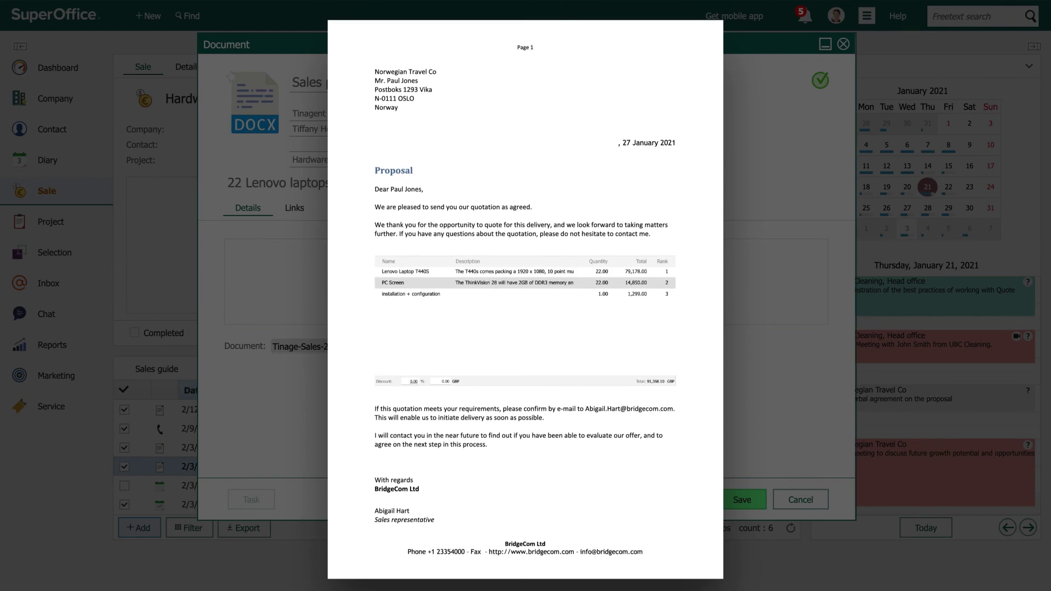
key(Escape)
click(800, 499)
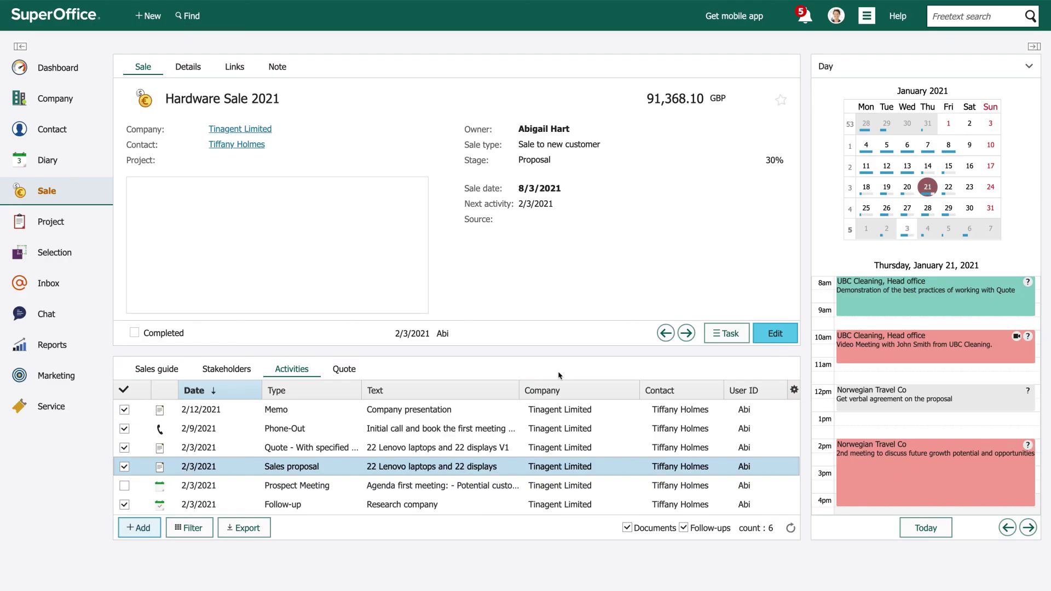
click(344, 369)
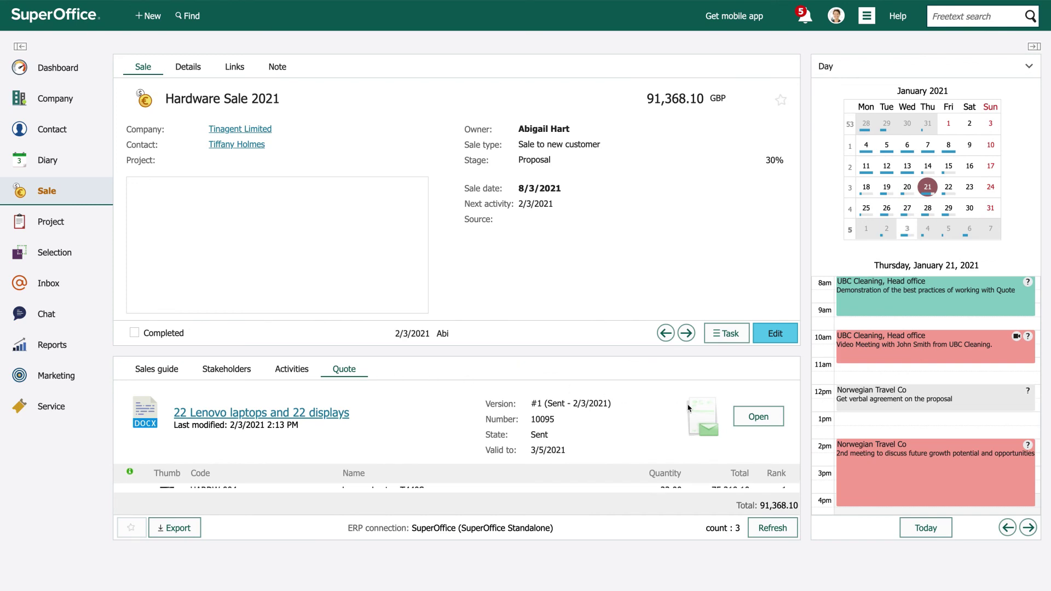
click(757, 417)
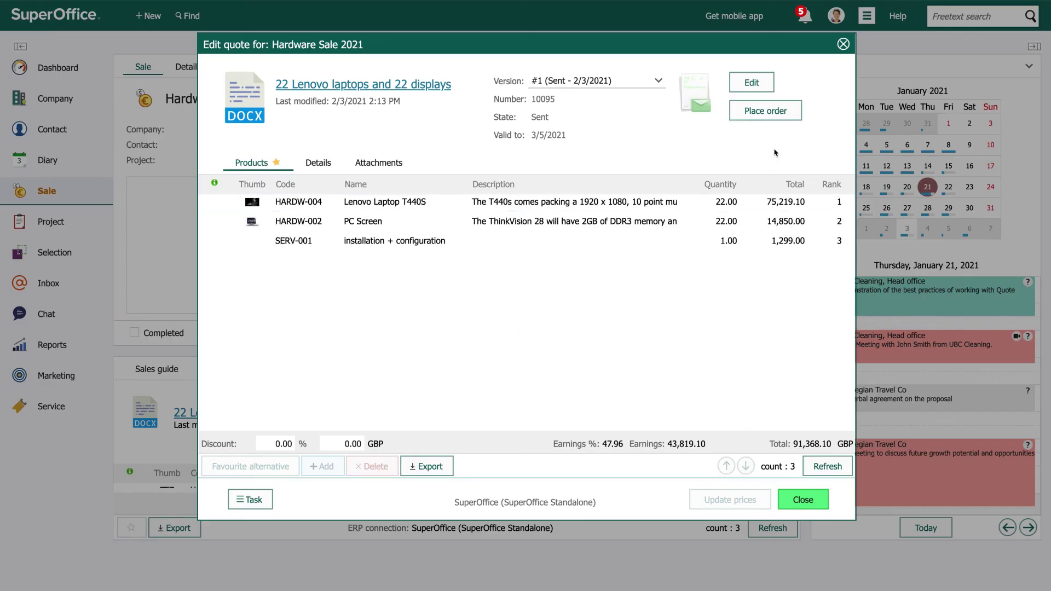
click(765, 111)
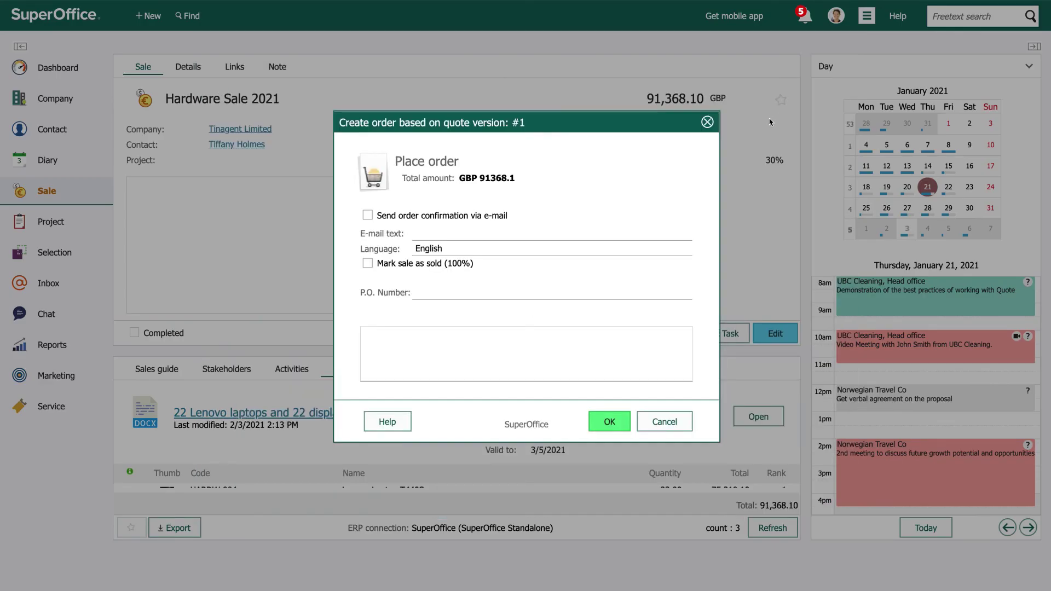
click(368, 216)
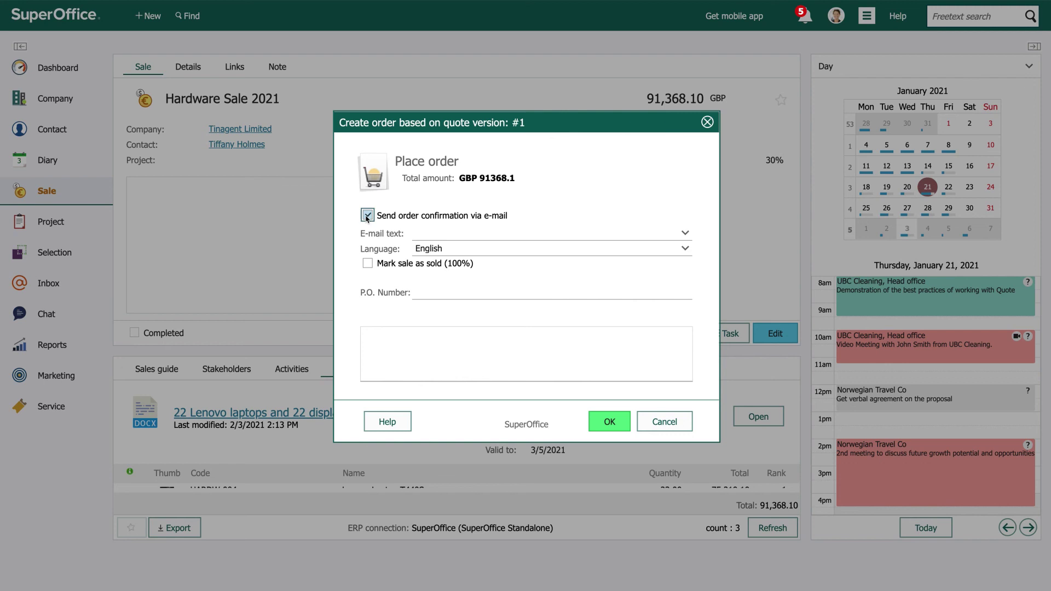
click(610, 421)
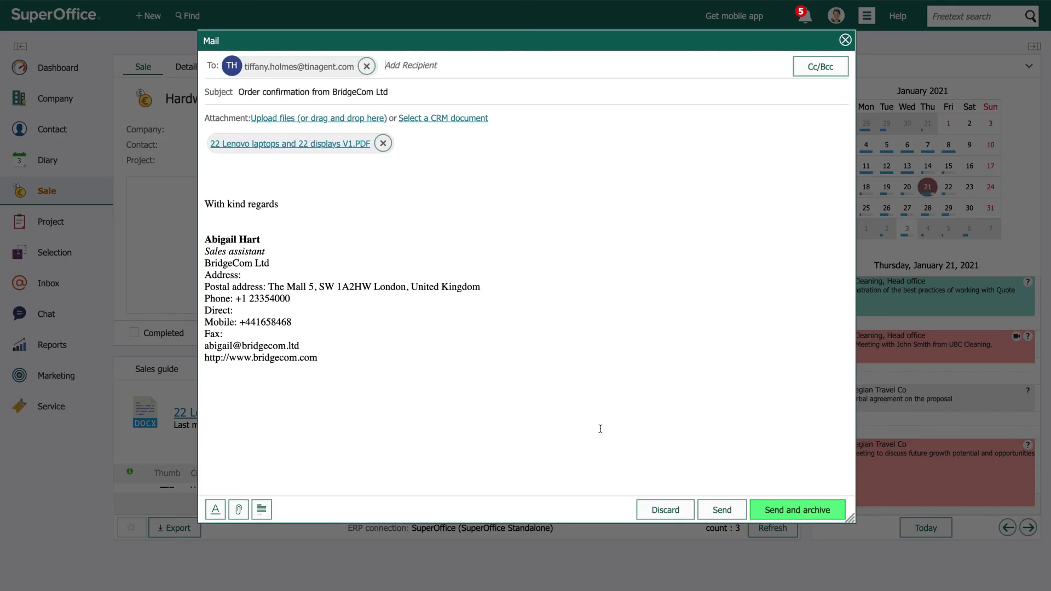